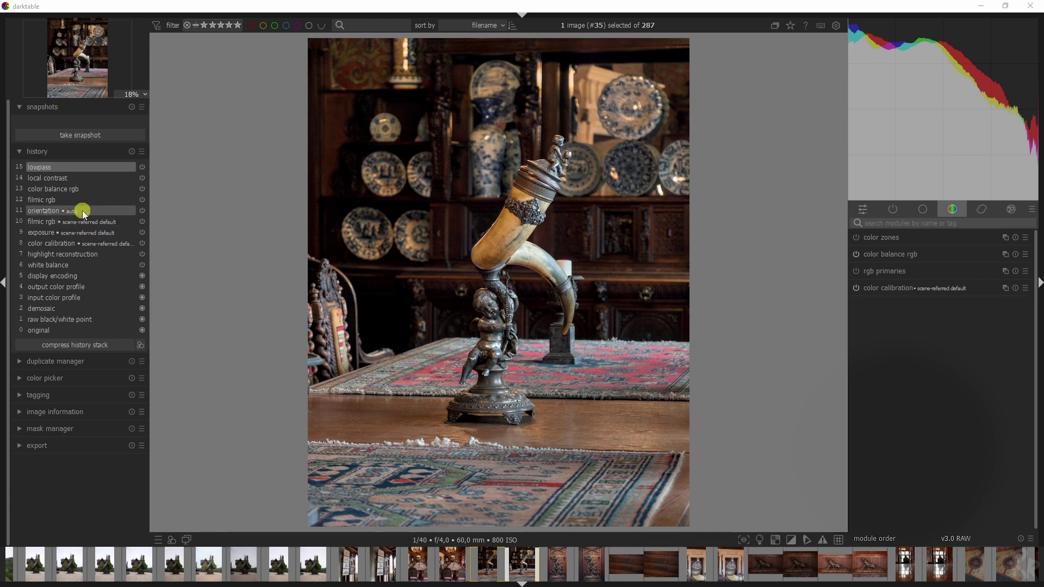
Zoom the horn photo to 100% to inspect the high-ISO noise in the dark background
mouse_move(75, 205)
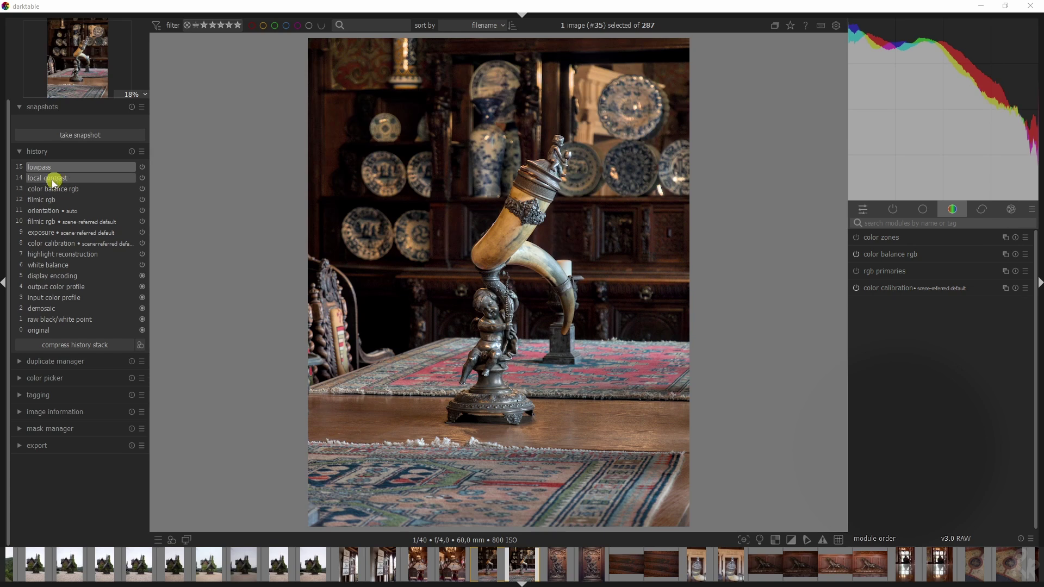
scroll(611, 226, up, 1)
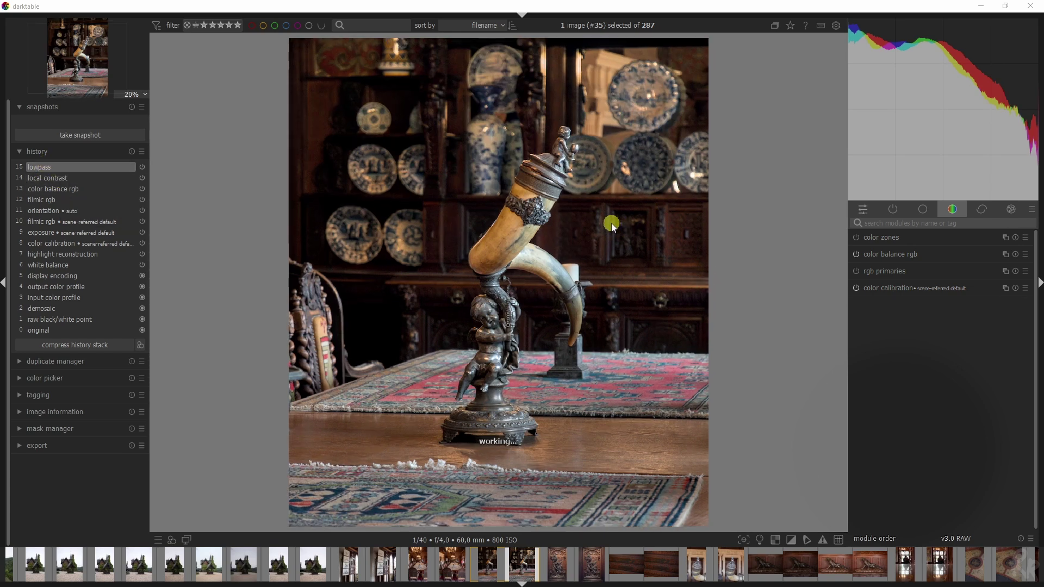
scroll(611, 226, down, 1)
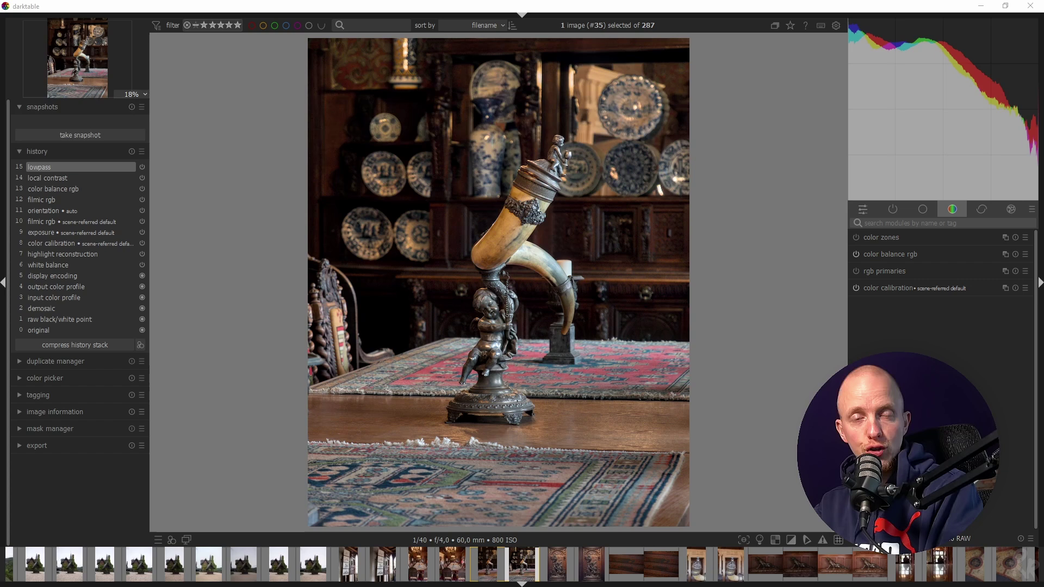
middle_click(652, 240)
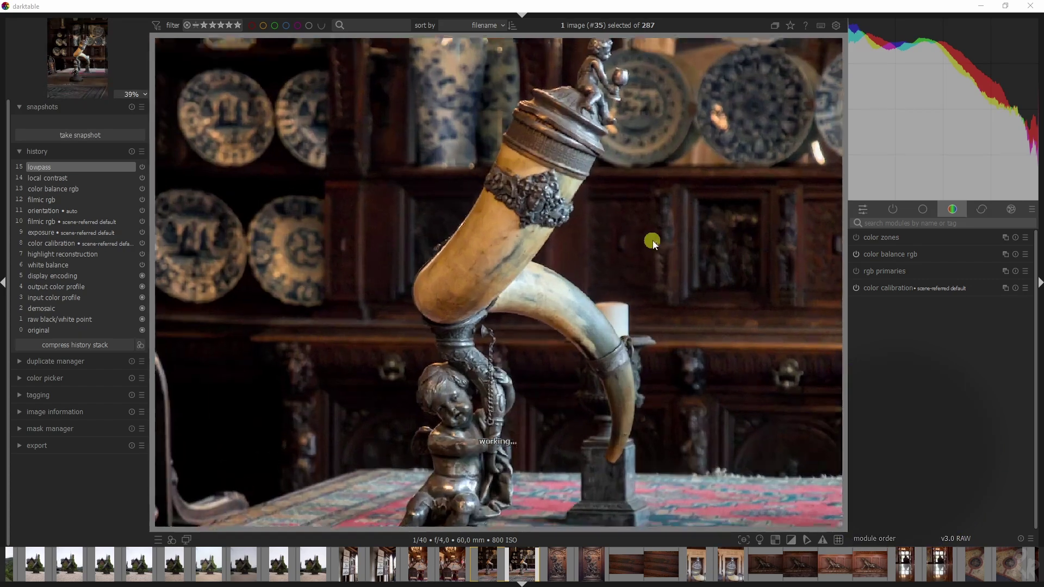
scroll(661, 240, up, 5)
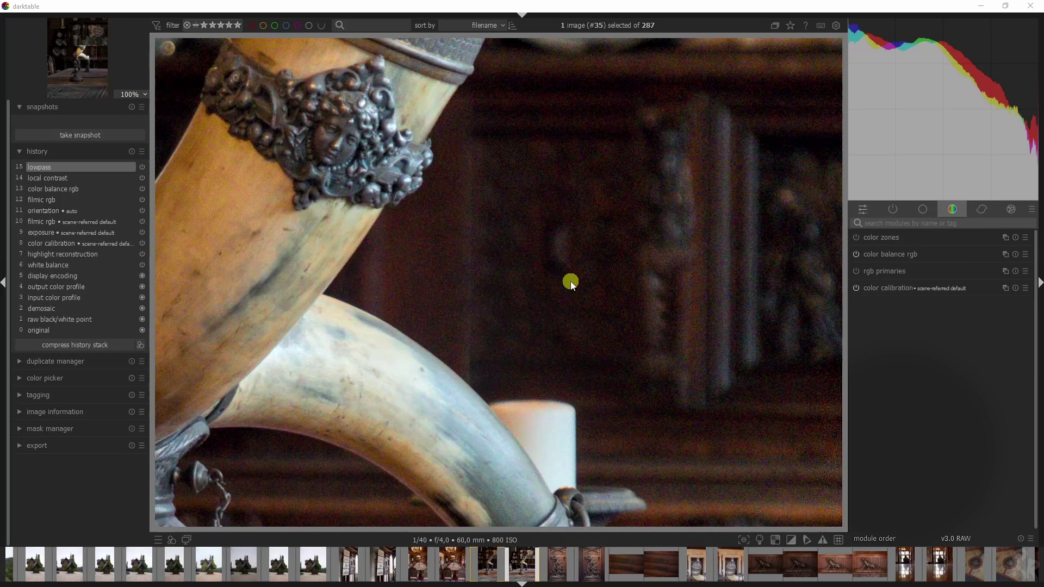
Search the module list for 'denoise' to bring up denoise (profiled) and the other denoising modules
click(910, 224)
text(denoise)
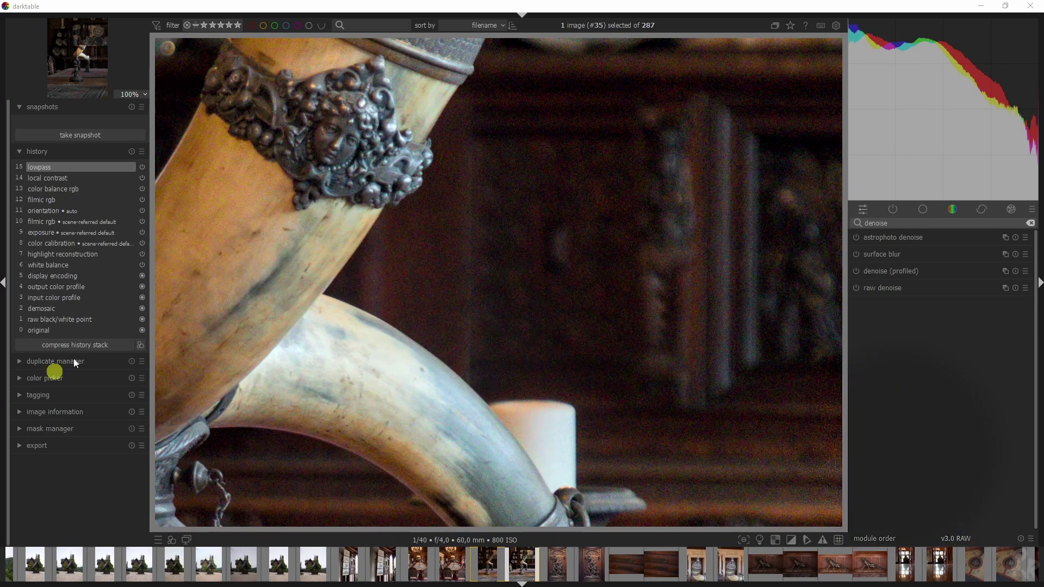
Enable denoise (profiled) and preview strengths 3,192 and 0,301, then reset strength to 1,000
click(896, 271)
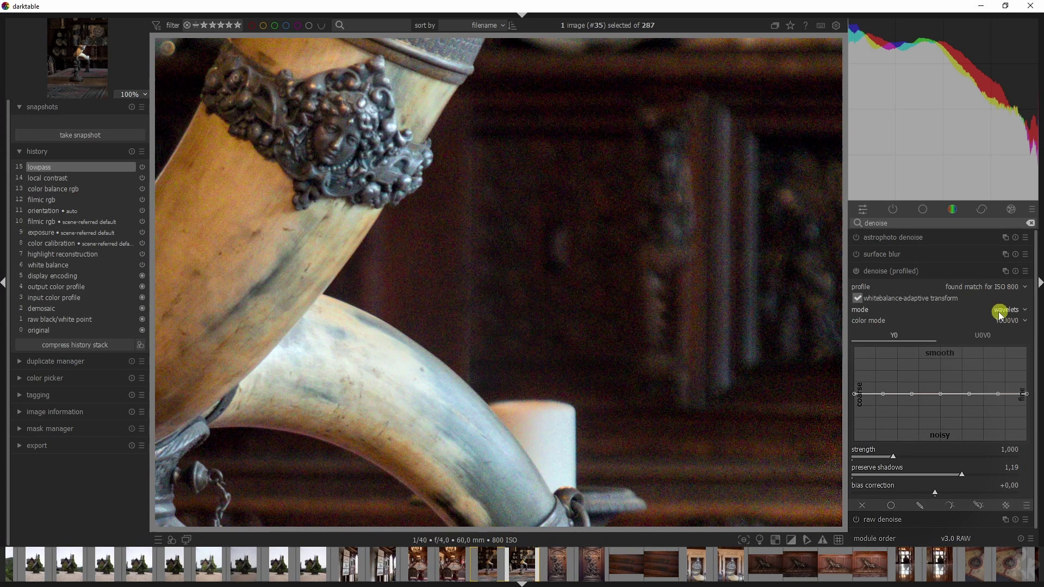
click(857, 271)
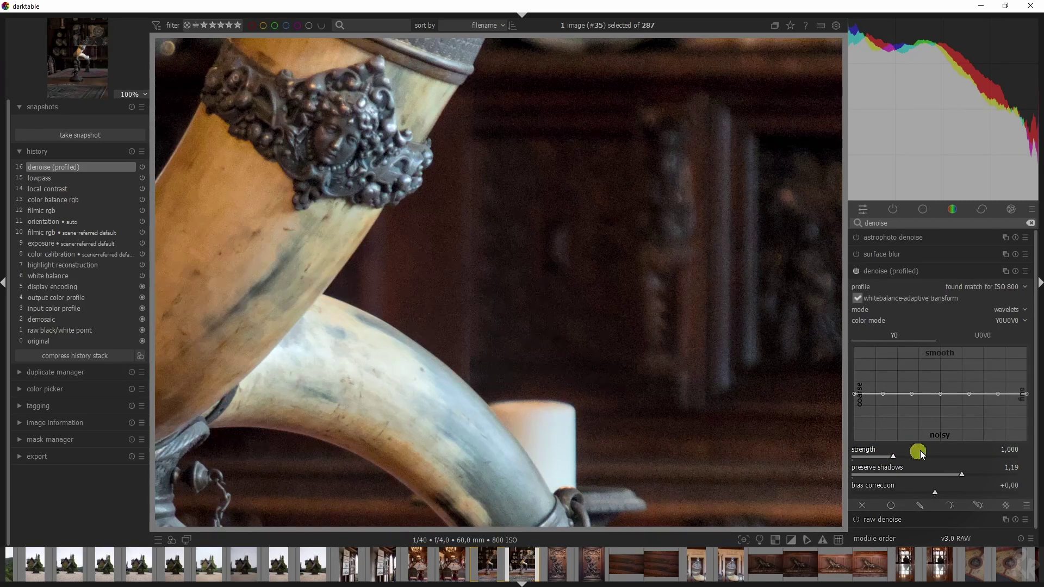
drag(899, 457, 985, 457)
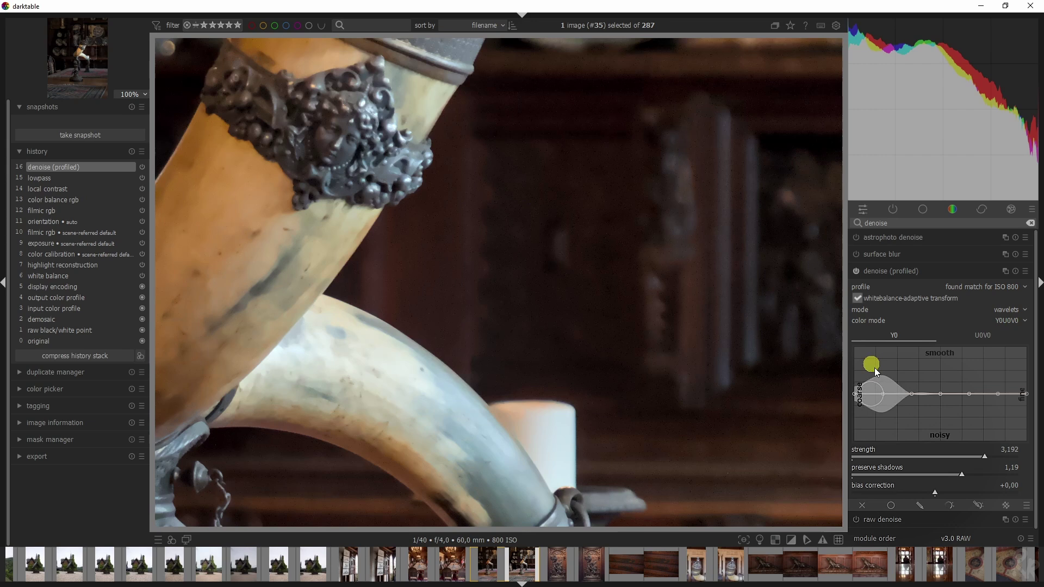
drag(973, 457, 864, 456)
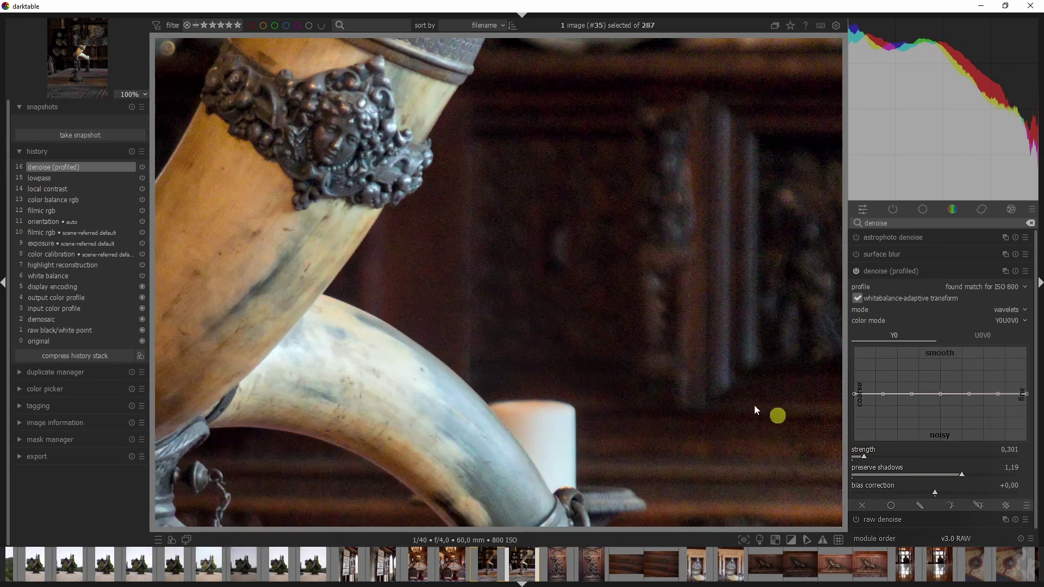
double_click(896, 457)
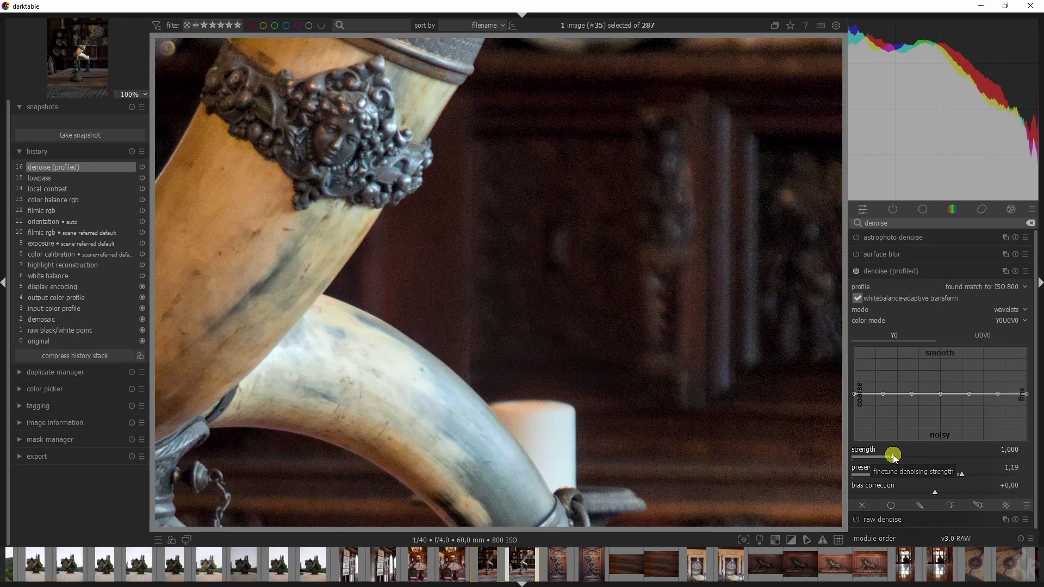
Set denoise strength to 1,252, preview bias correction at -9,61 and +10,00, then reset it to +0,00
drag(894, 456, 904, 455)
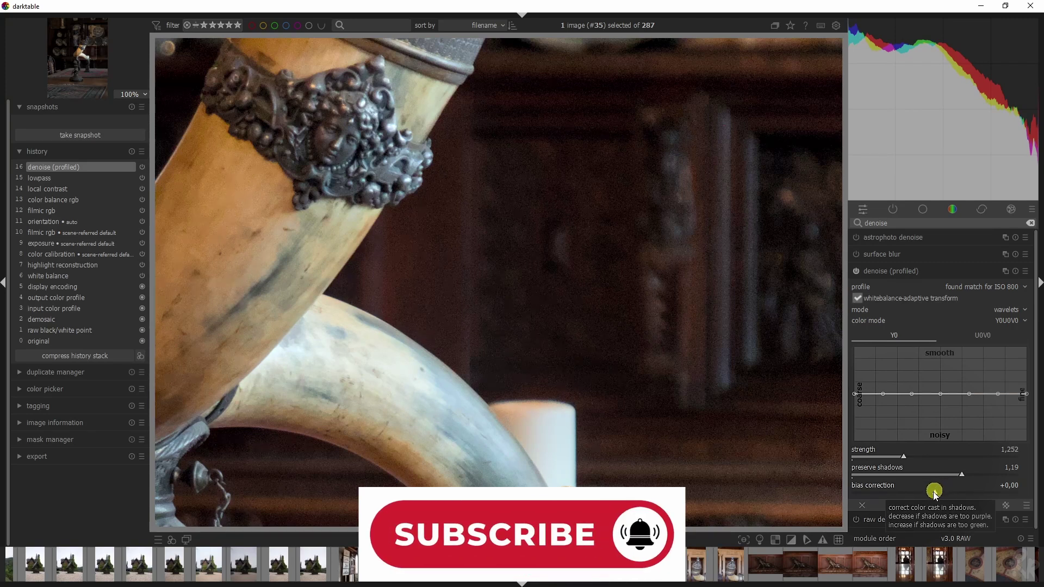
drag(935, 490, 809, 485)
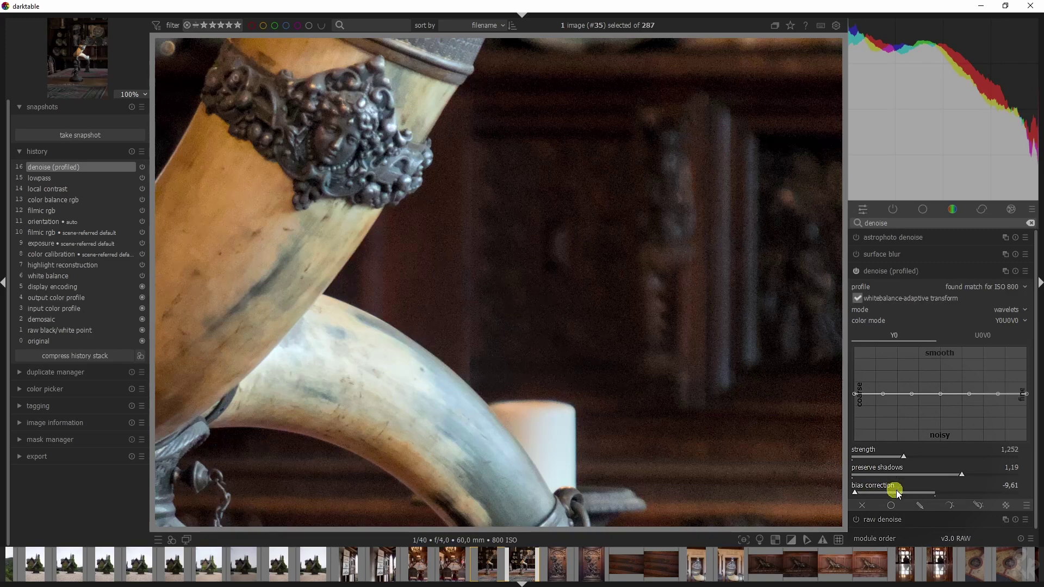
drag(897, 493, 1032, 489)
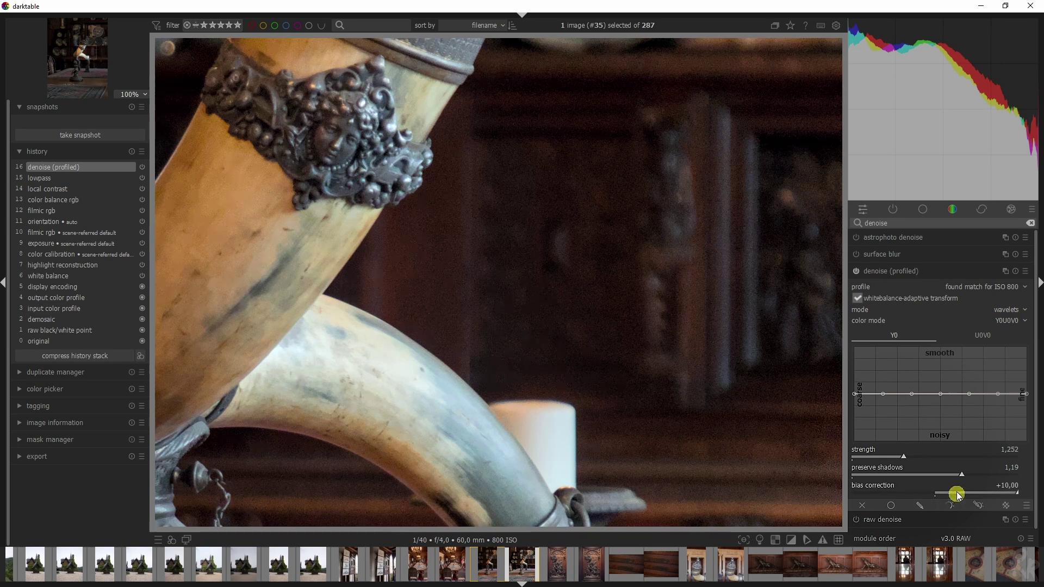
double_click(936, 492)
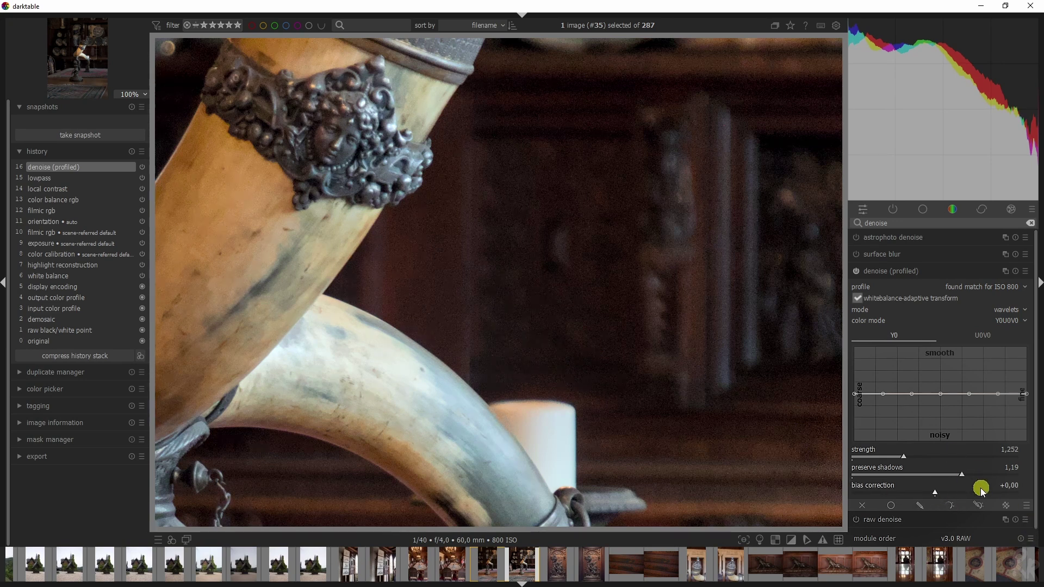
Collapse denoise (profiled), filter modules by 'contrast e', and expand contrast equalizer with its presets menu
click(898, 269)
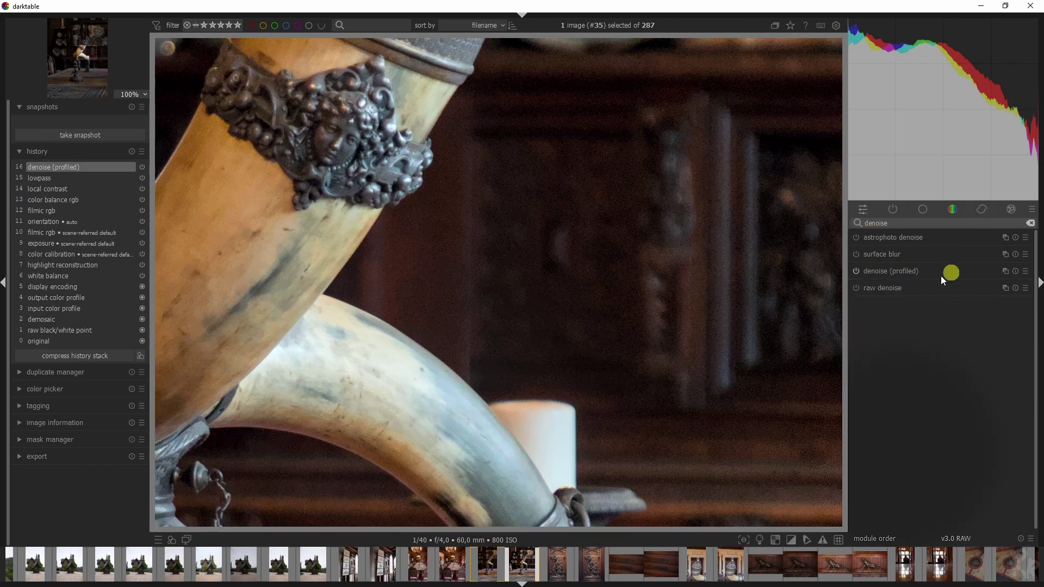
drag(907, 223, 860, 224)
text(contrast e)
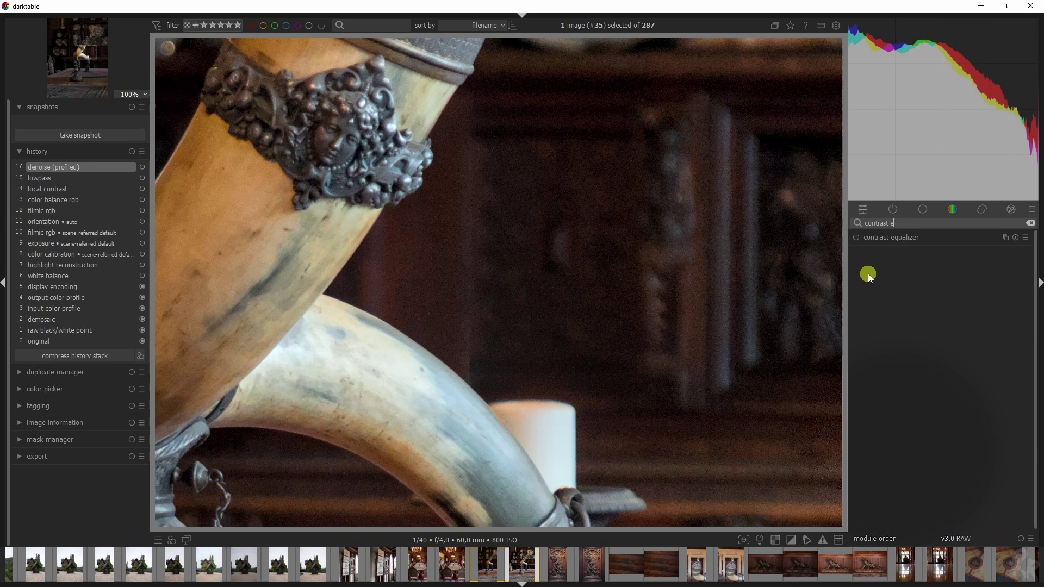
click(878, 238)
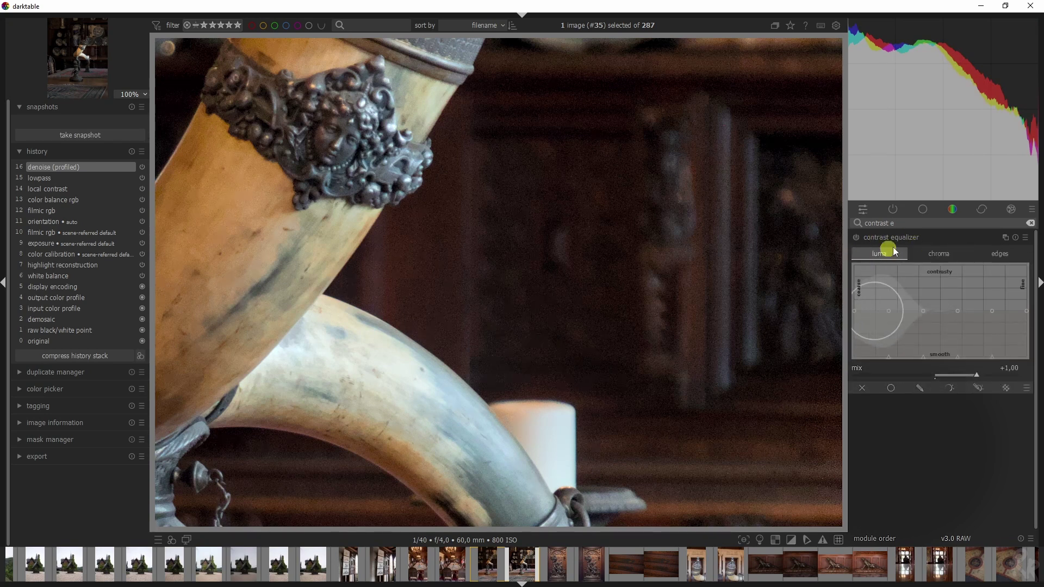
click(1025, 237)
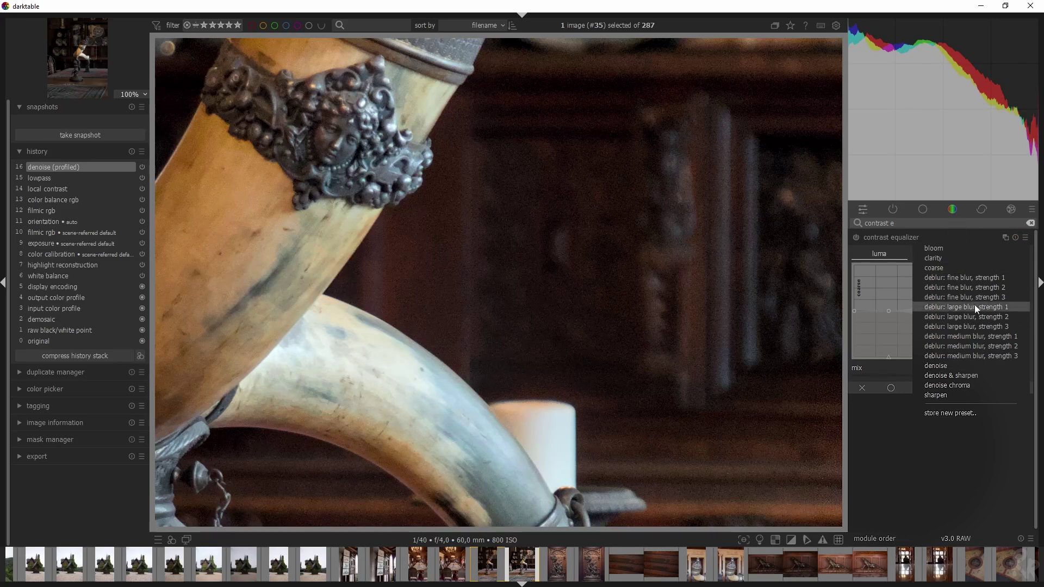
Compare contrast equalizer's 'denoise' and 'denoise & sharpen' presets, ending on 'denoise & sharpen'
click(964, 368)
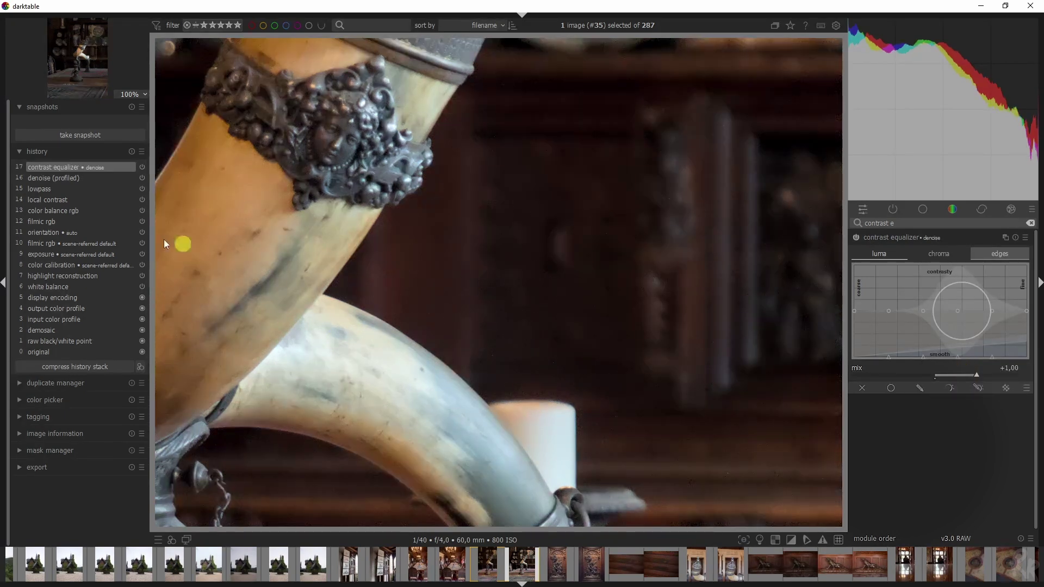
click(1027, 238)
click(935, 372)
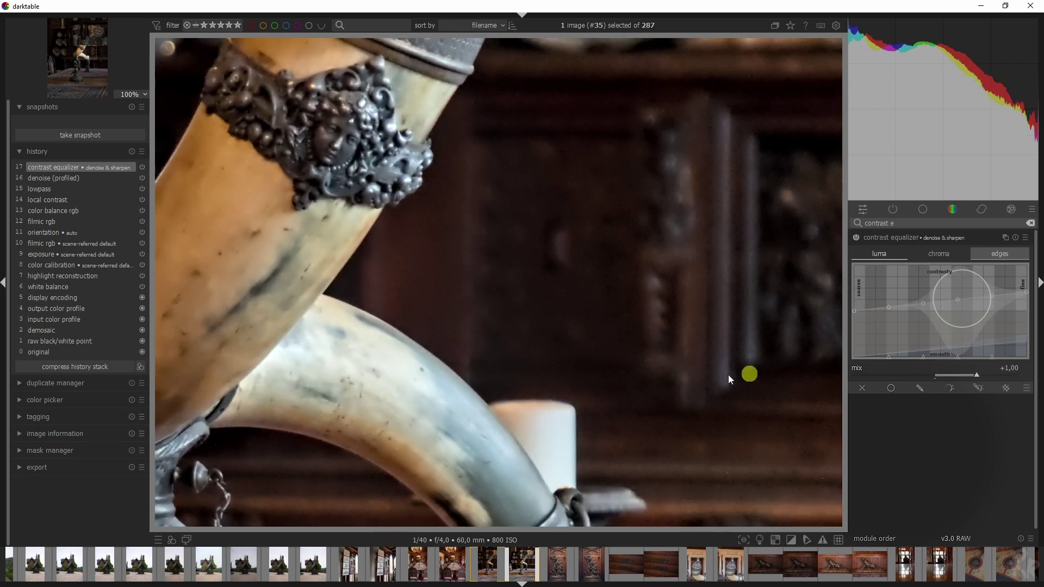
scroll(389, 279, down, 4)
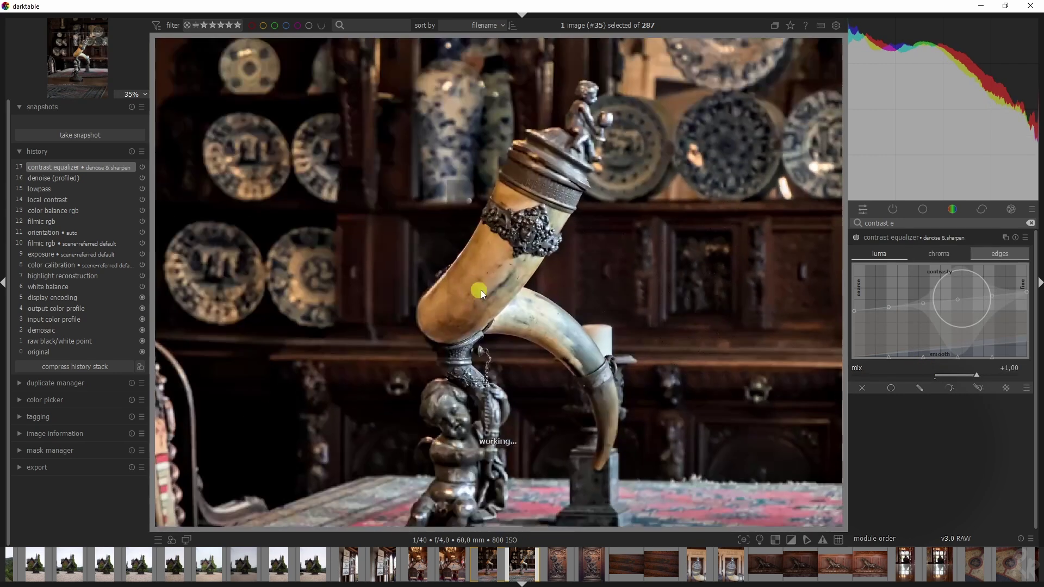
click(1026, 238)
click(956, 362)
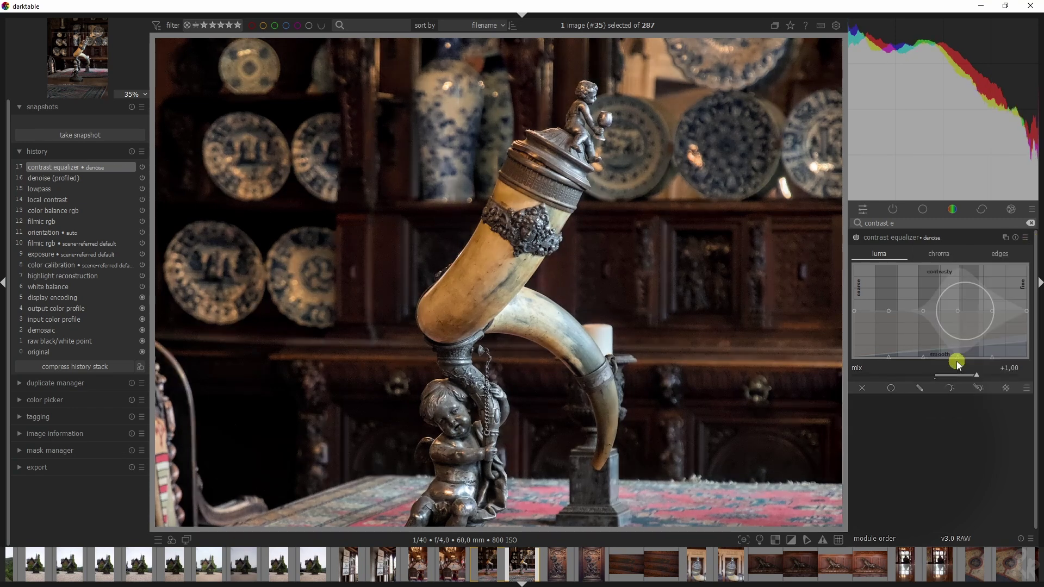
click(1026, 238)
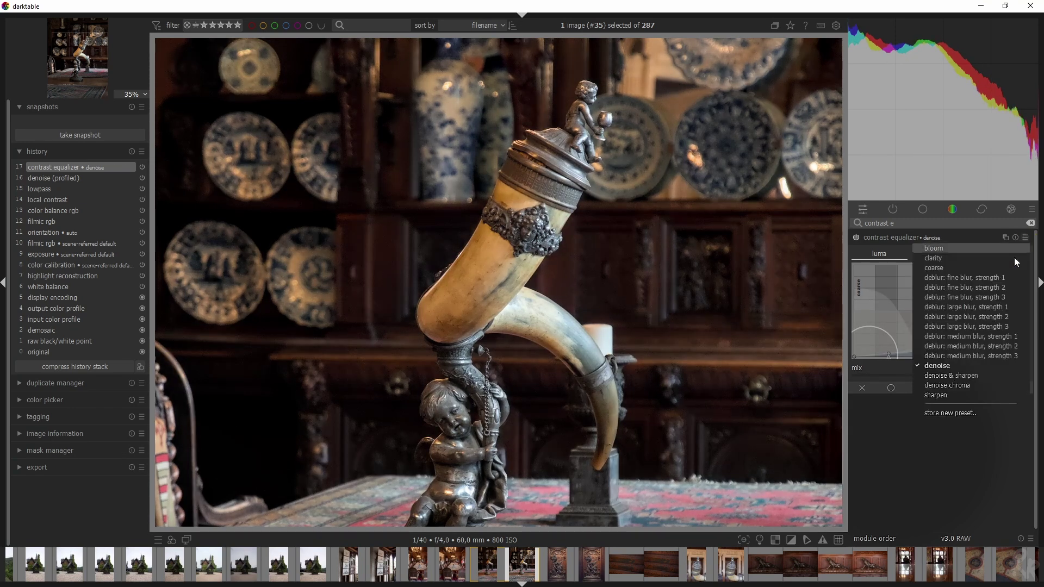
click(939, 374)
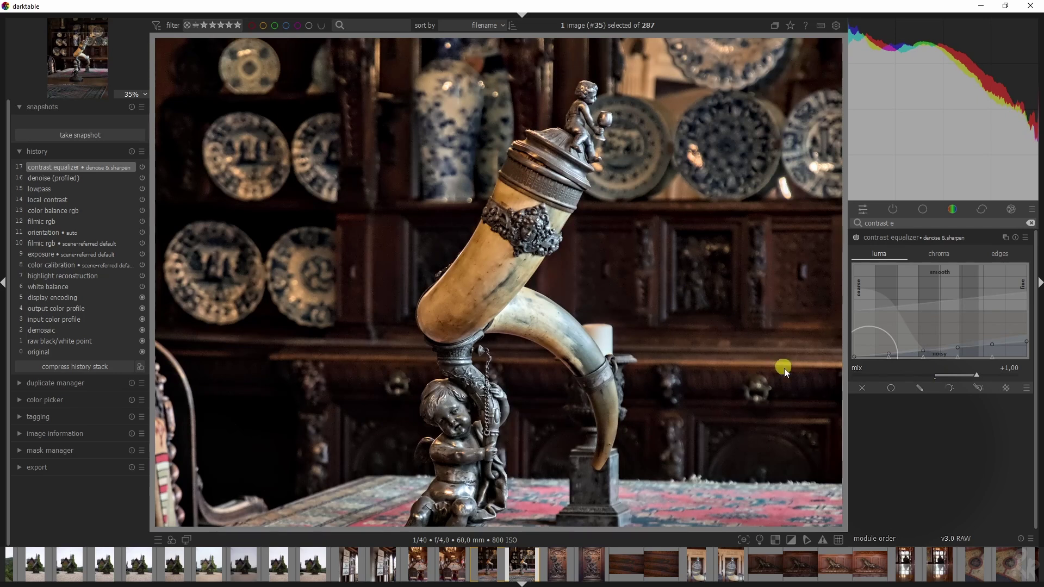
Give contrast equalizer uniform normal blending at 50% opacity, with mix at +1,00
right_click(1016, 371)
key(Return)
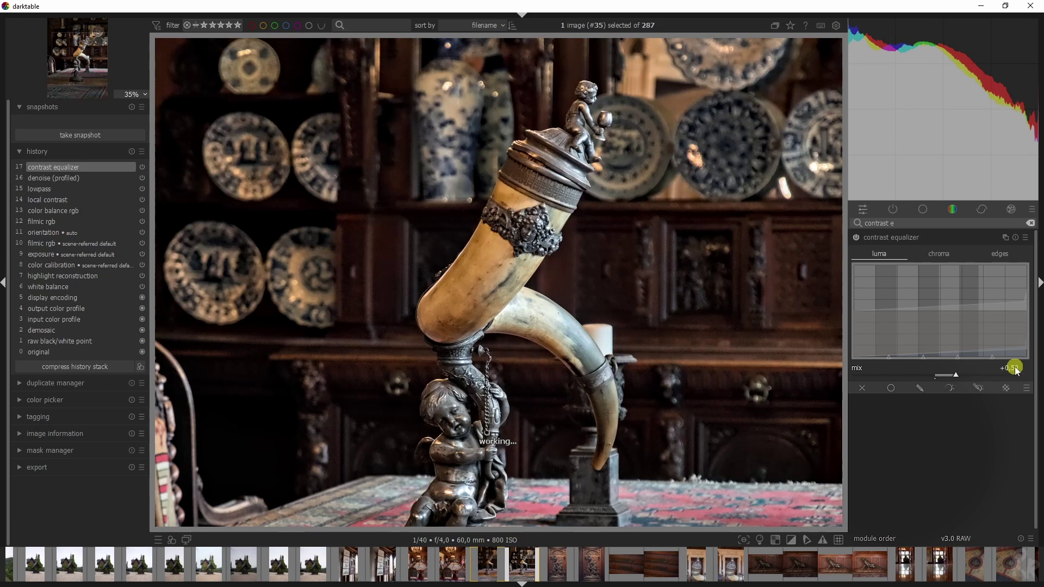
click(891, 387)
drag(861, 438, 967, 431)
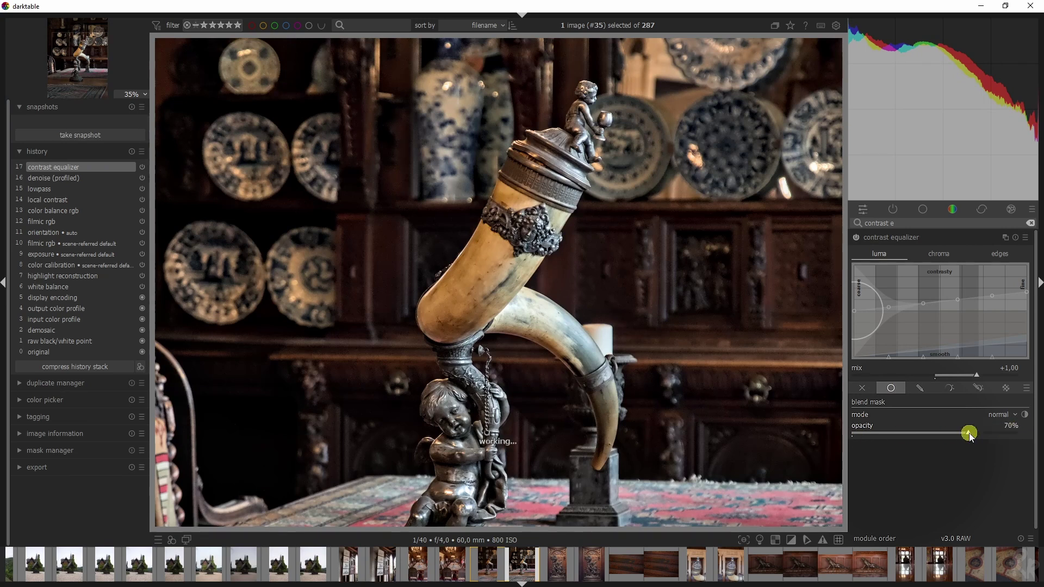
right_click(1003, 424)
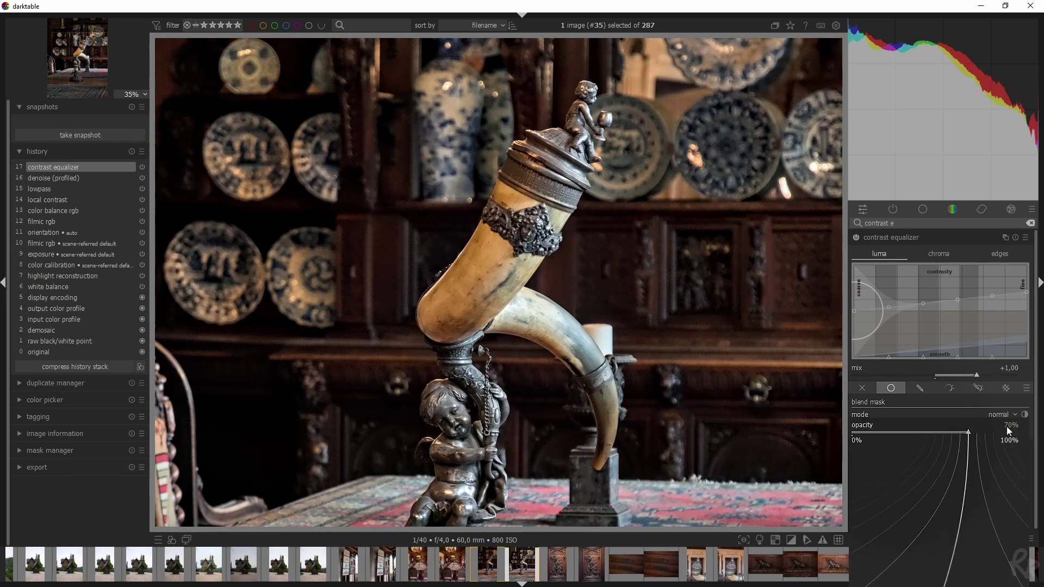
text(50)
key(Return)
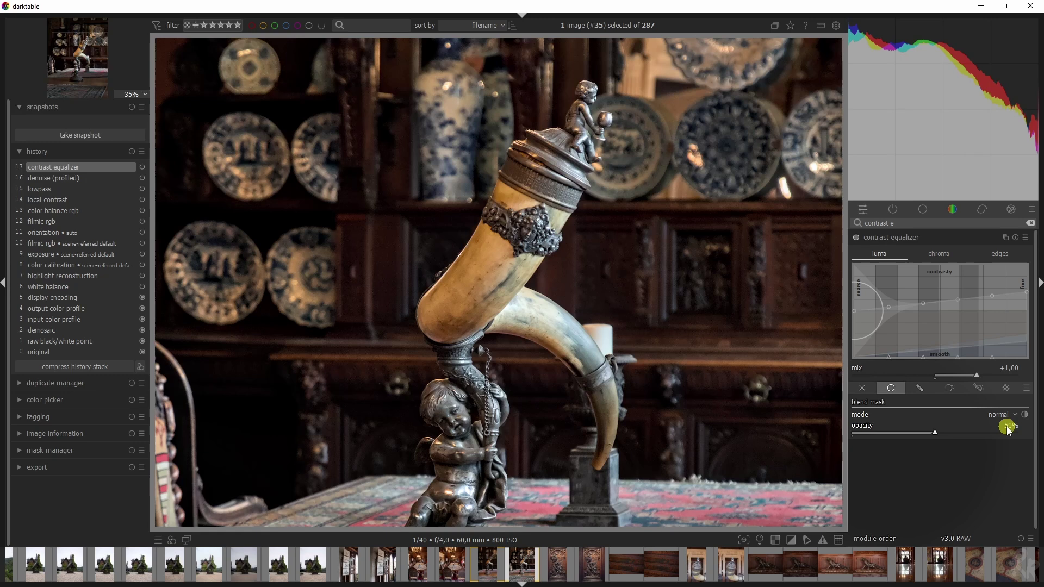
Reset contrast equalizer to defaults and raise its chroma curve into a peak, viewed at 100%
click(1015, 238)
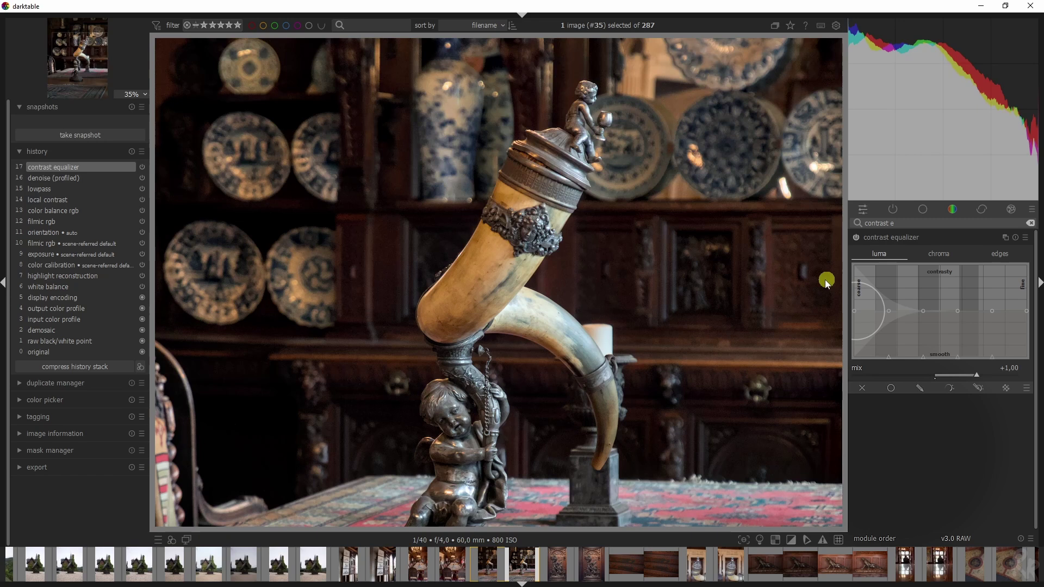
click(944, 255)
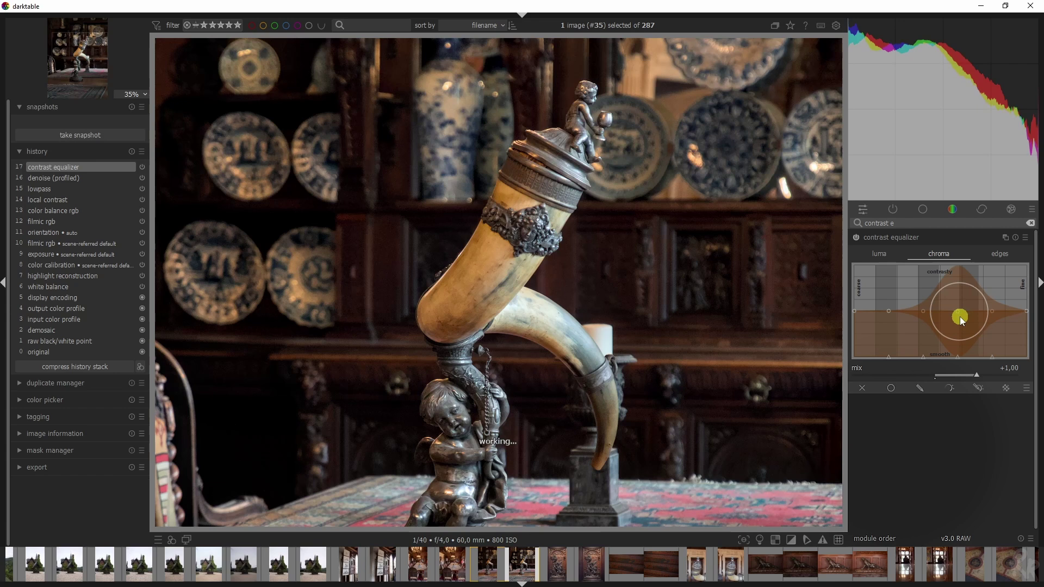
key(alt+1)
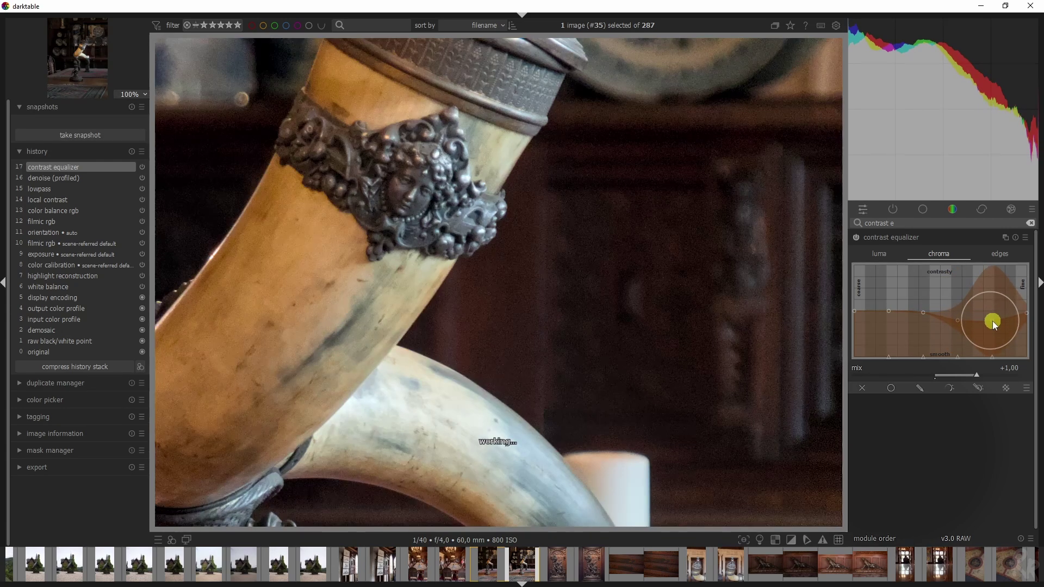
drag(1027, 325, 972, 293)
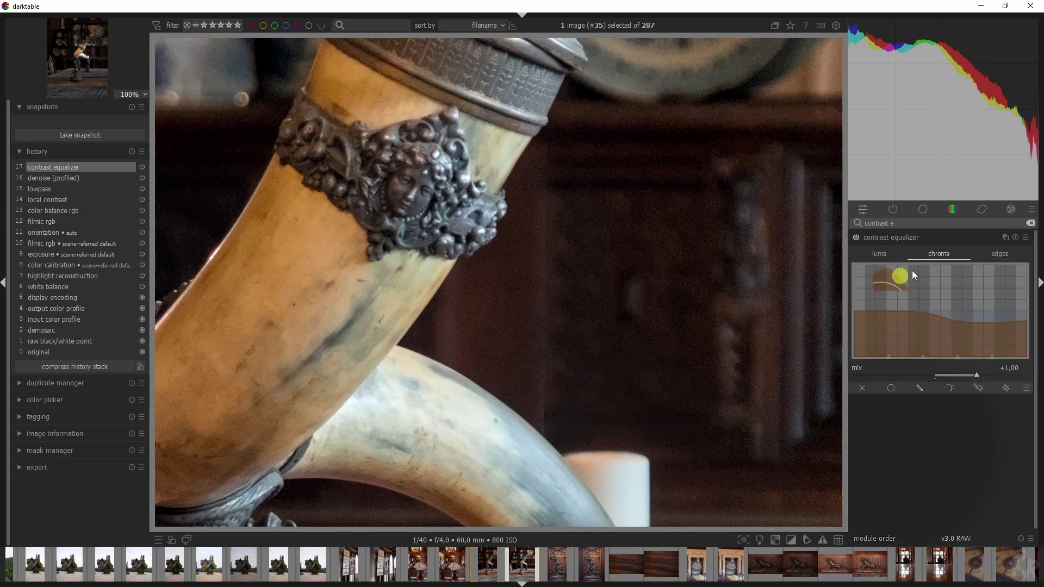
mouse_move(918, 243)
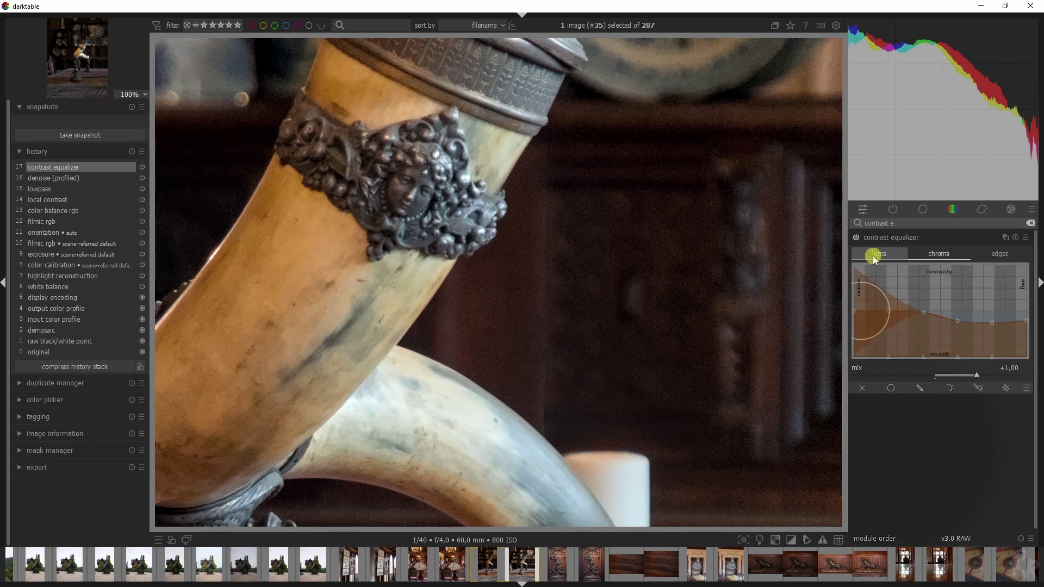
Create a second contrast equalizer instance from the multi-instance menu
click(895, 250)
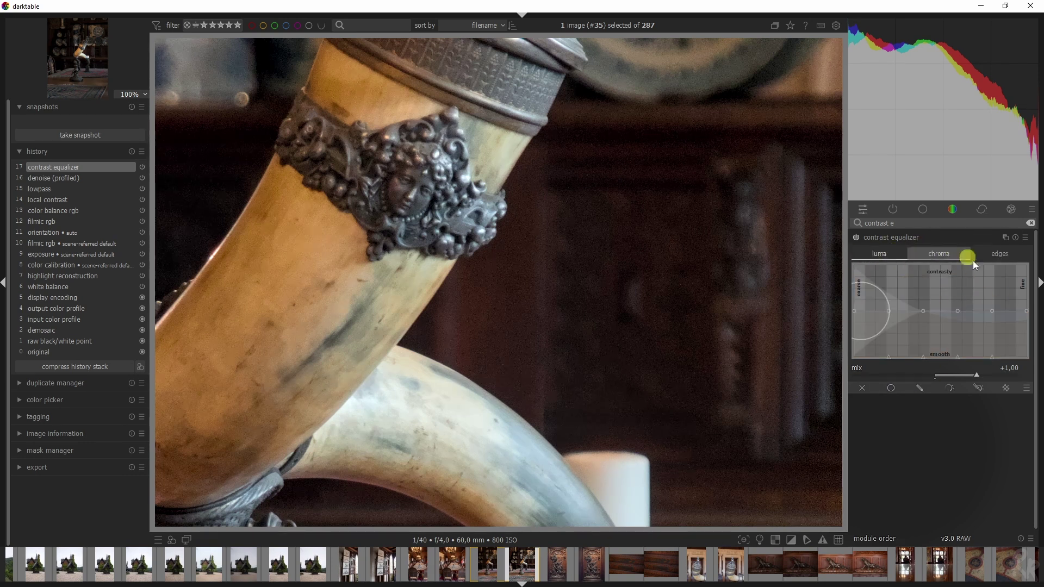
click(936, 252)
click(1006, 237)
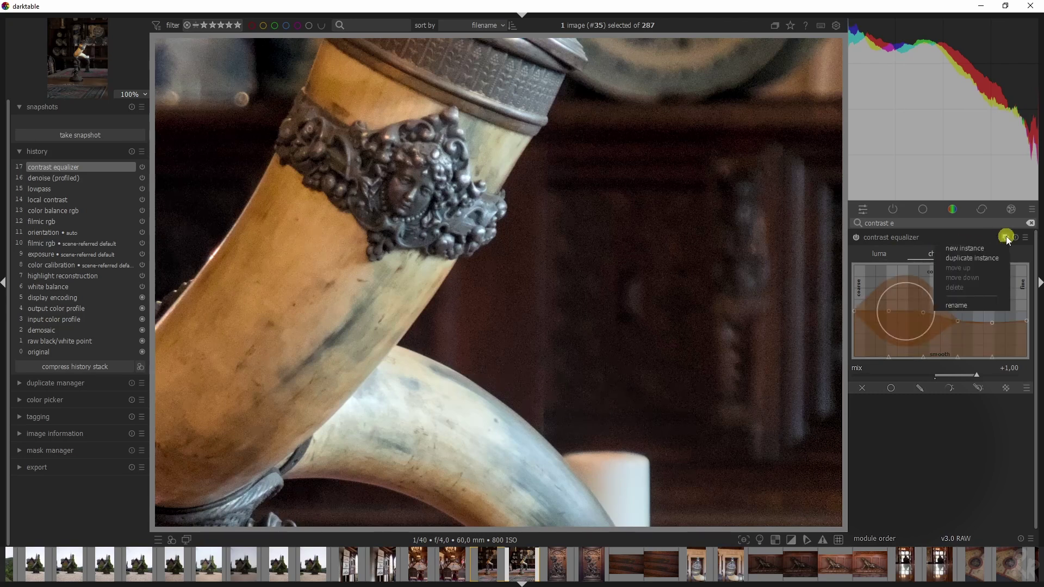
click(967, 250)
click(885, 253)
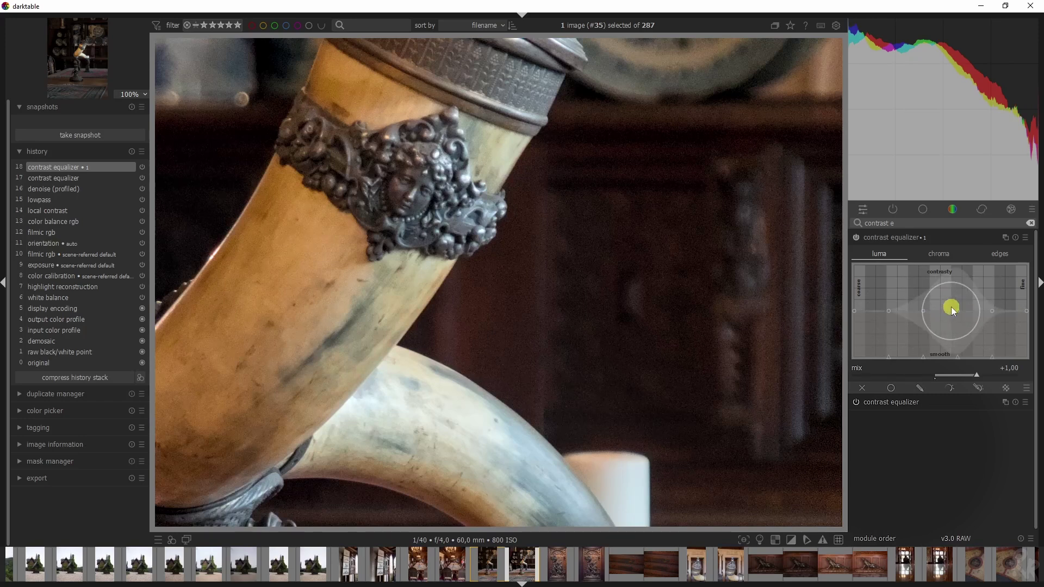
Pull the middle of the new instance's luma curve down, checking the 100% close-up across the horn
drag(963, 311, 993, 318)
drag(693, 381, 612, 397)
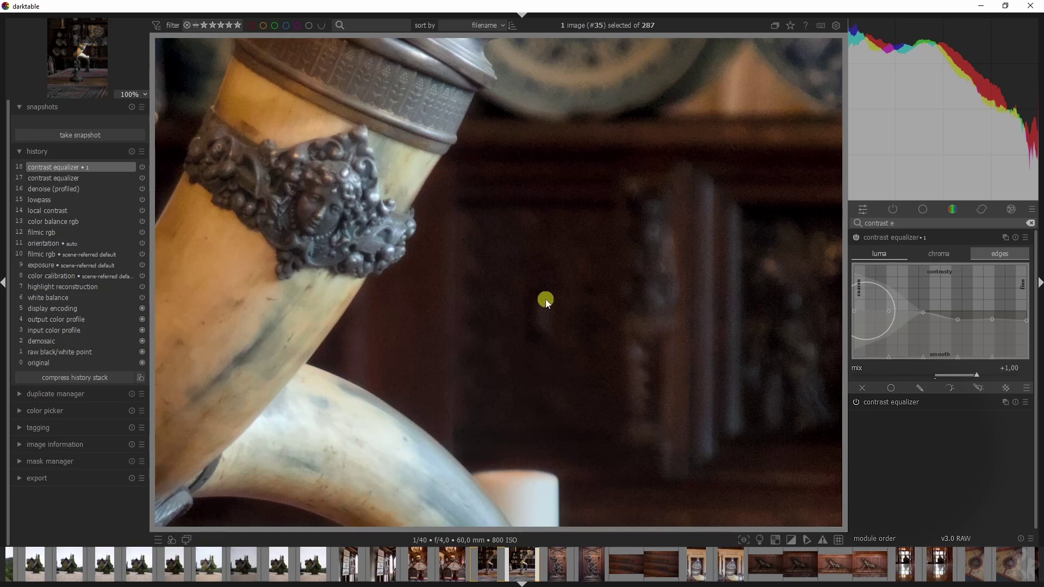
drag(546, 296, 527, 273)
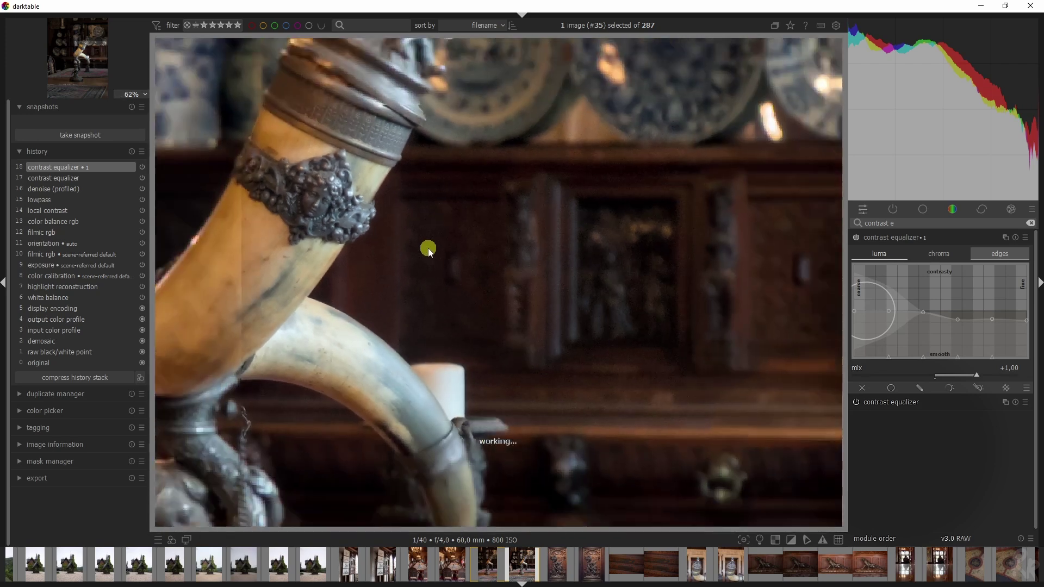
drag(429, 248, 440, 252)
scroll(439, 252, down, 5)
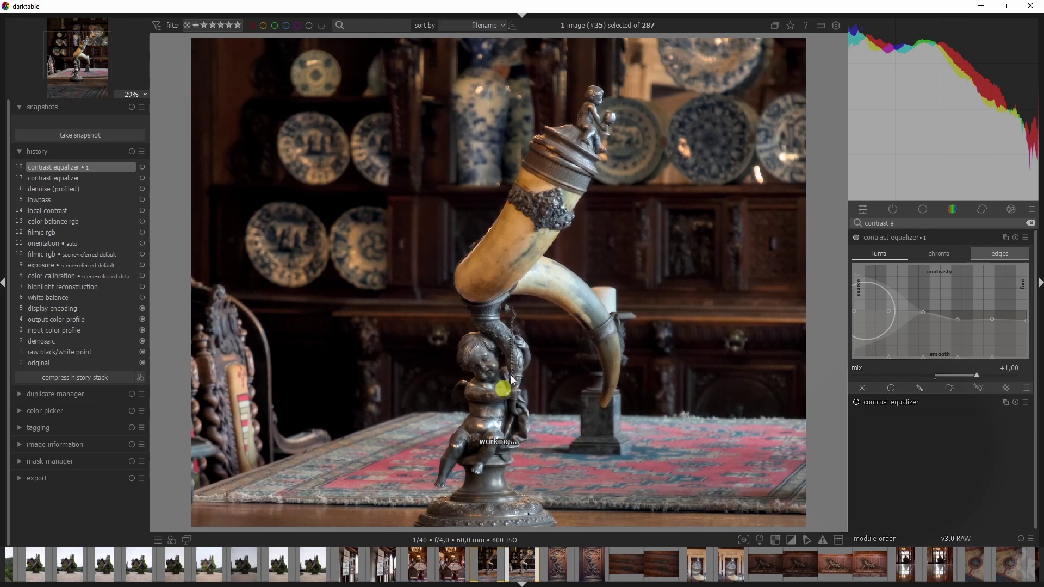
scroll(534, 172, down, 1)
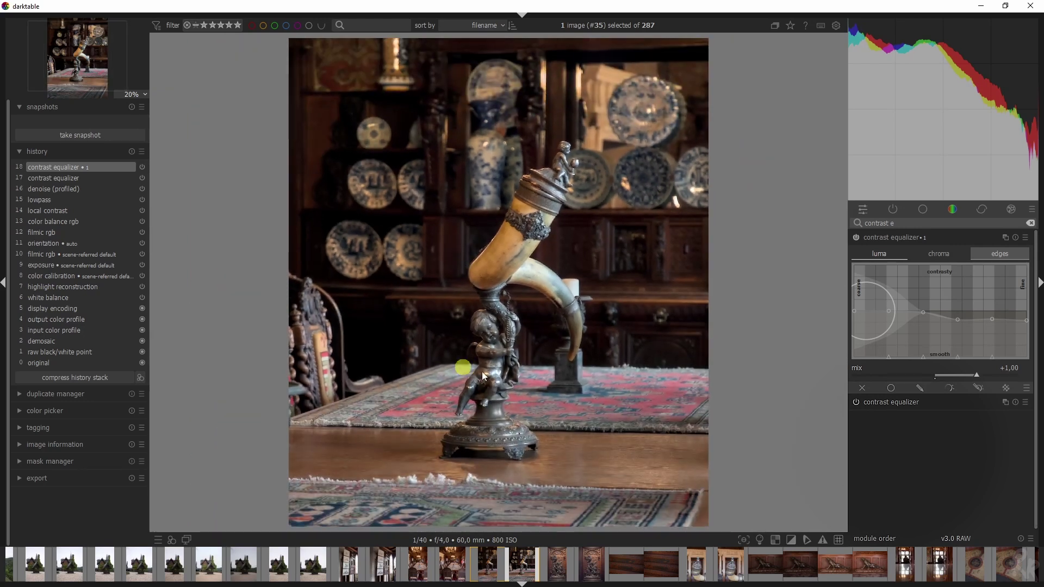
scroll(462, 367, up, 1)
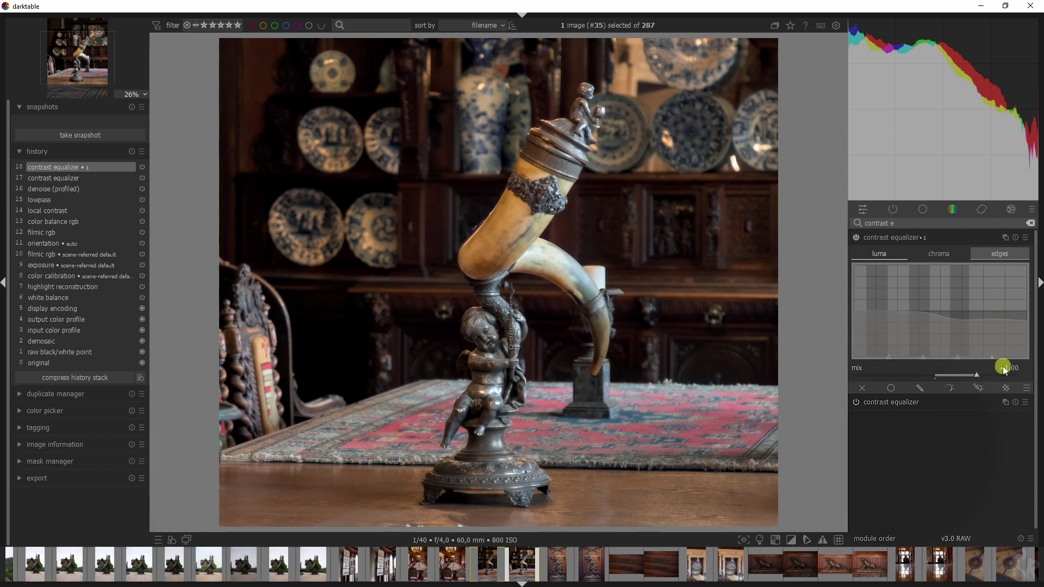
Enable uniform blending and draw a closed path mask around the horn statue, then show it for editing
click(916, 388)
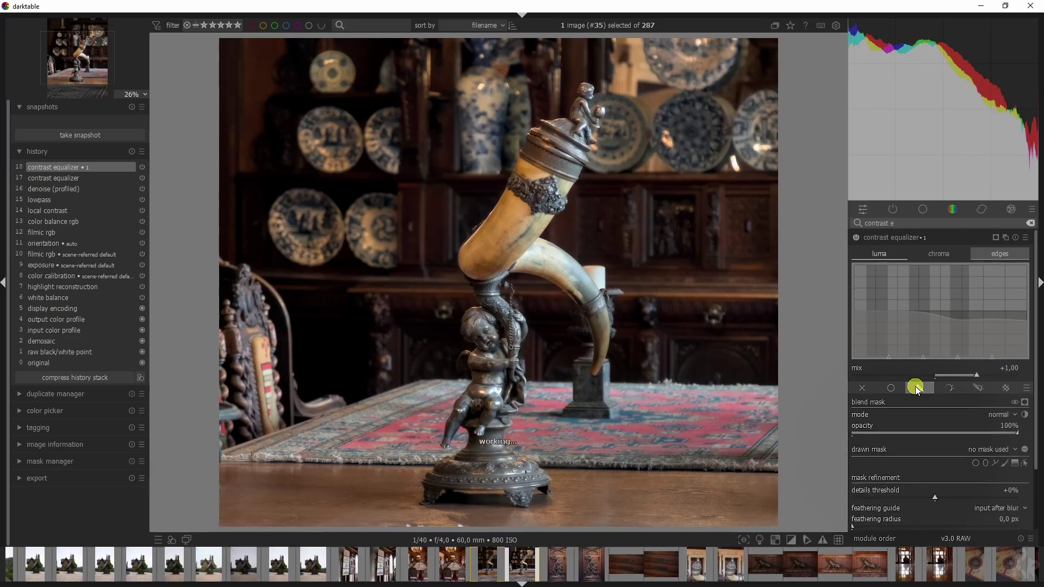
click(998, 464)
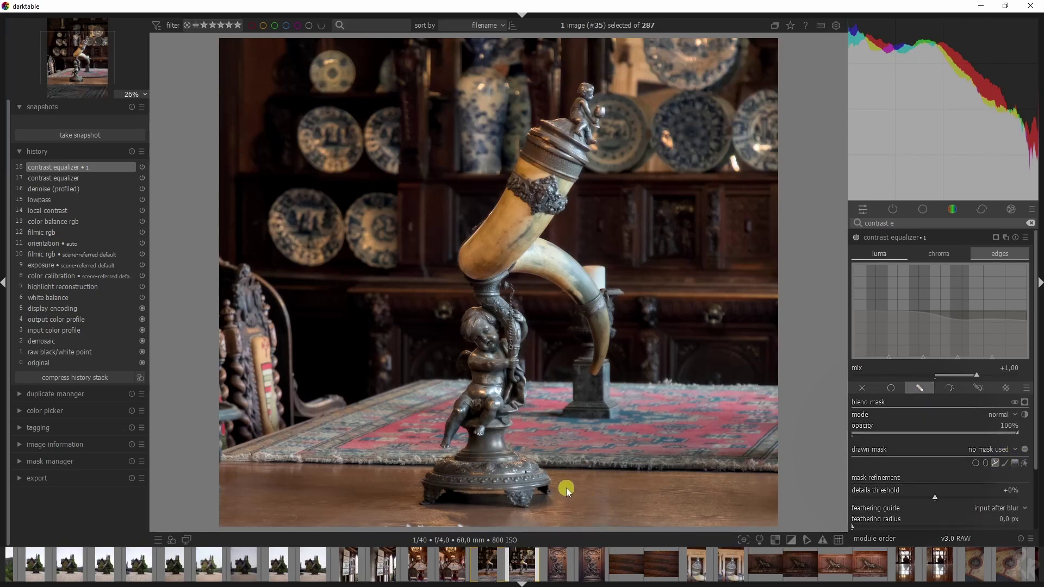
right_click(534, 364)
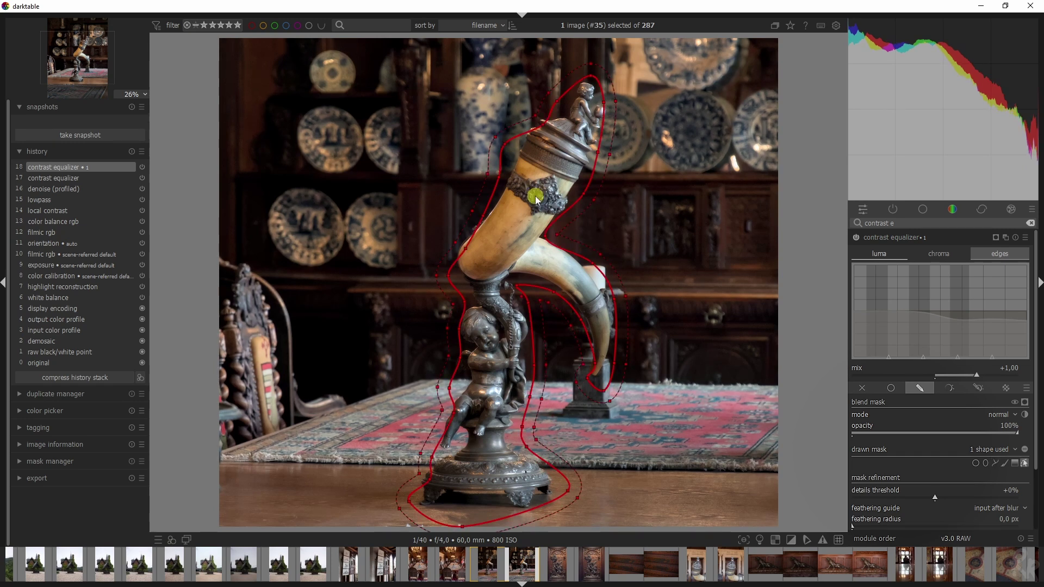
click(1025, 450)
scroll(734, 151, up, 3)
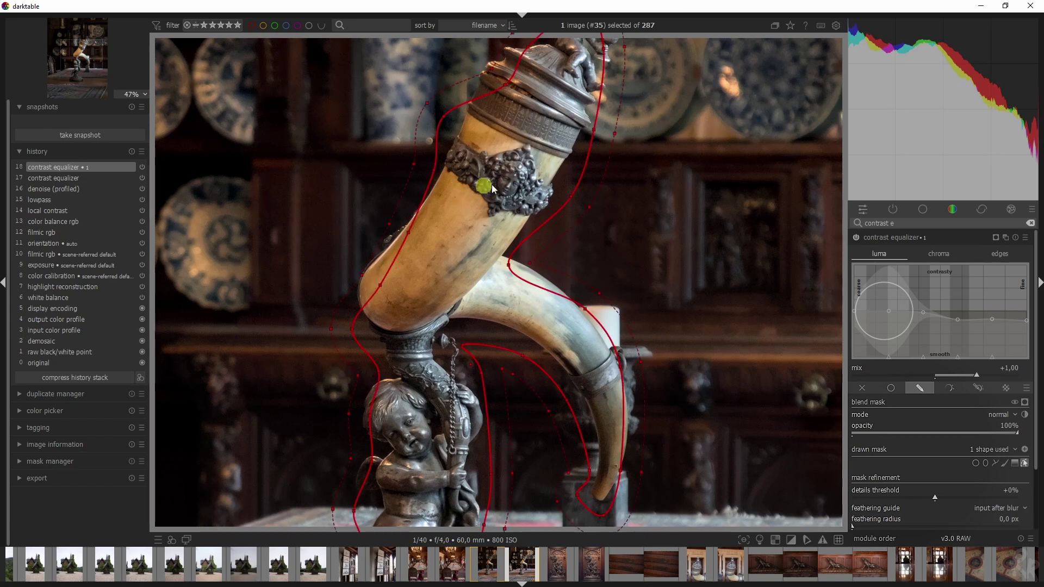
key(alt+1)
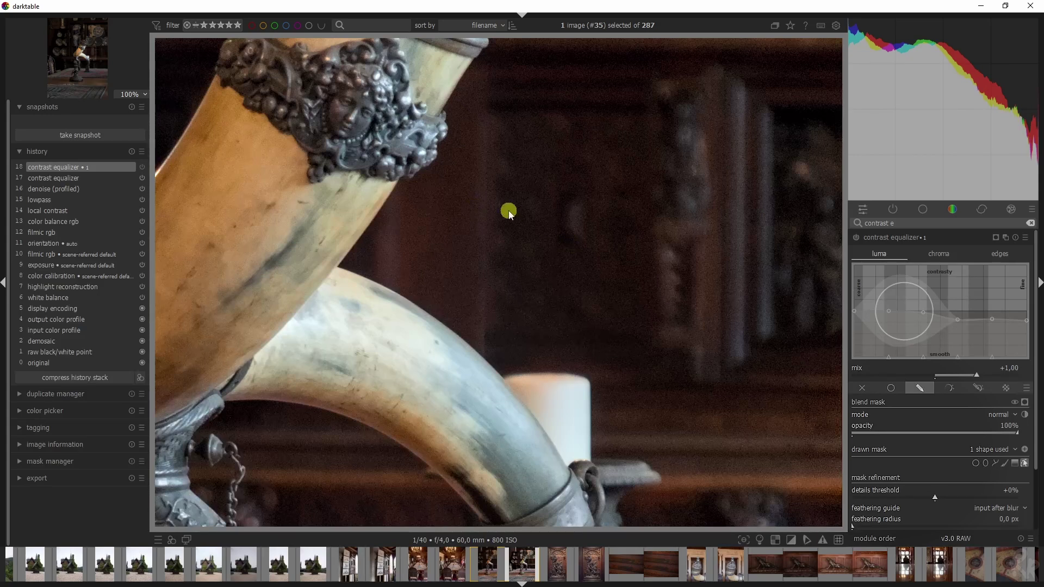
mouse_move(858, 239)
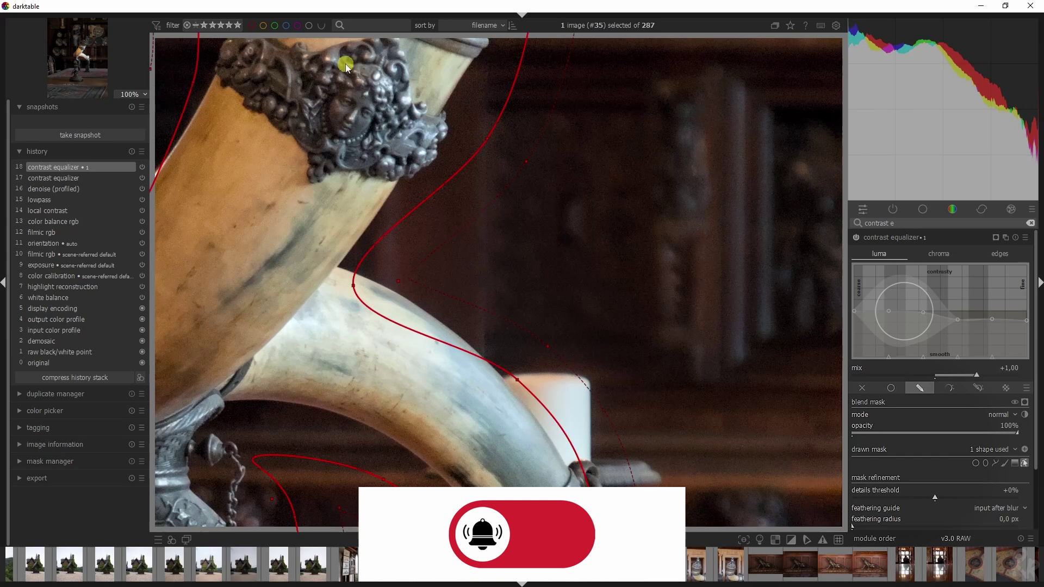
scroll(603, 247, down, 3)
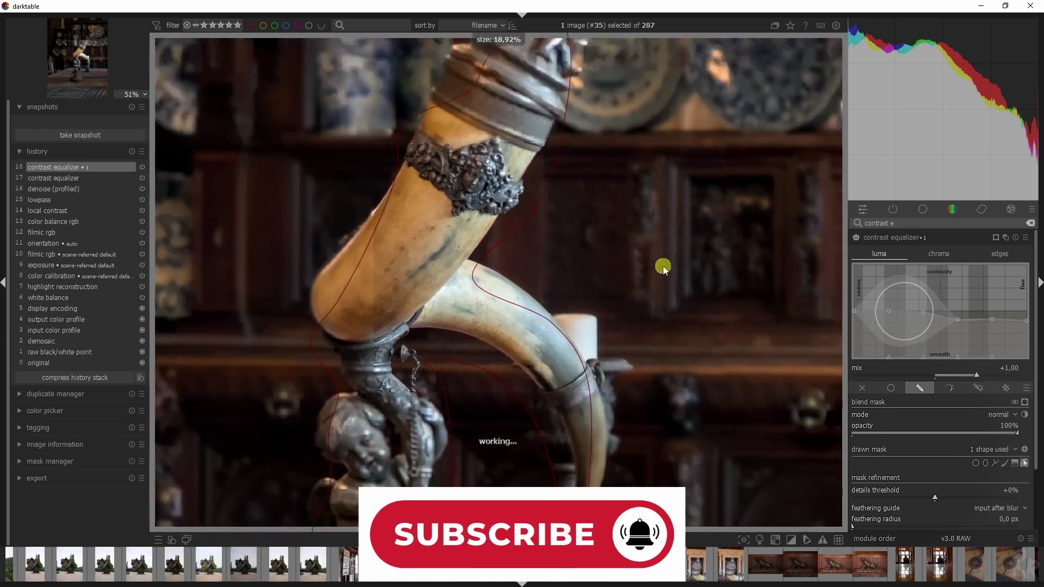
scroll(664, 270, down, 3)
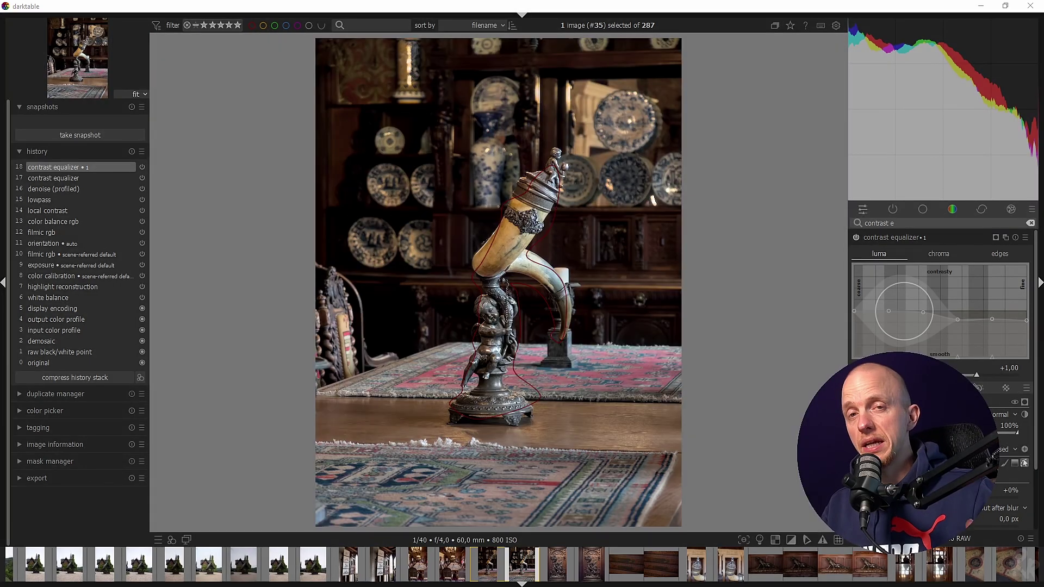